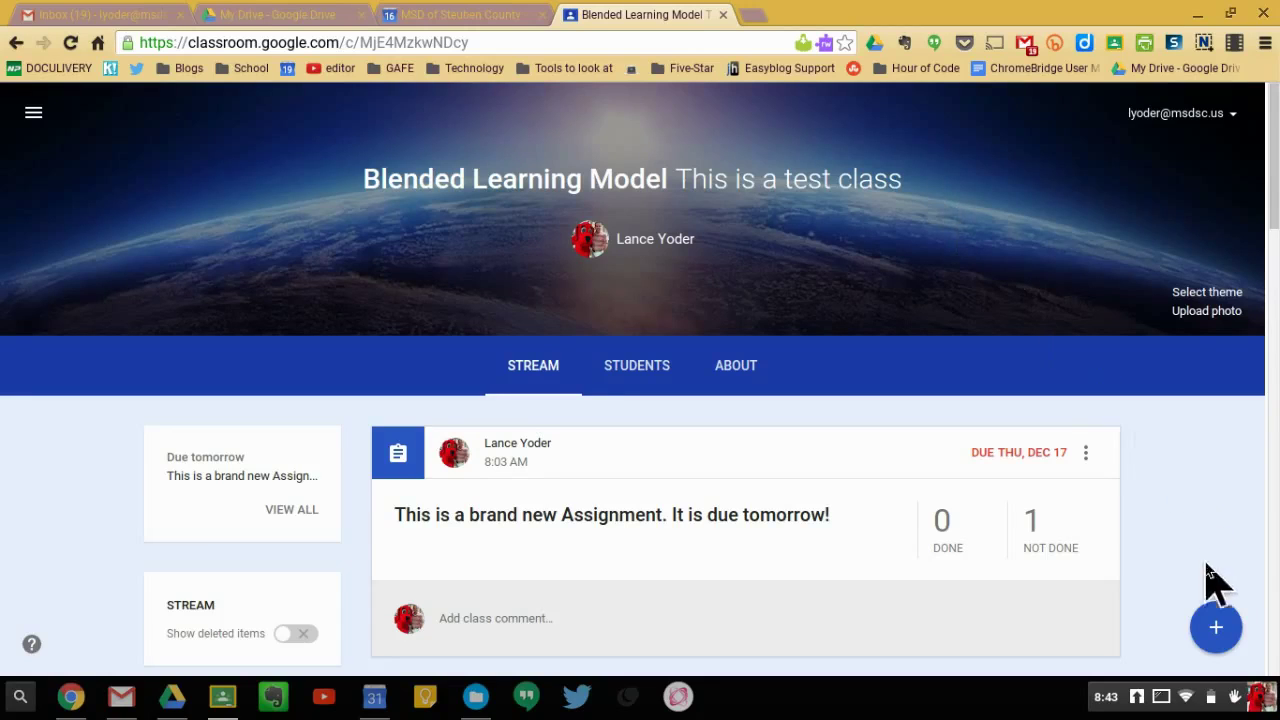
Create a new assignment titled 'Complete the survey and analyze the data.'
{"action": "mouse_move", "coordinate": [1217, 643]}
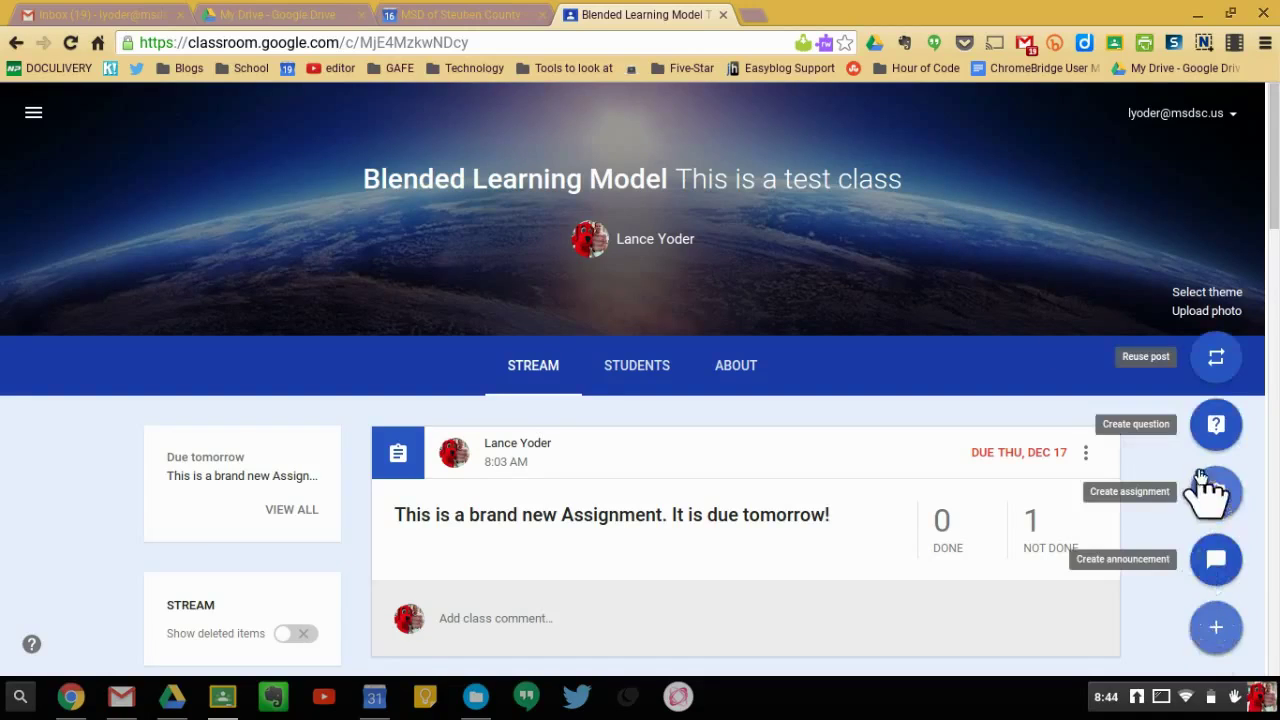
{"action": "left_click", "coordinate": [1210, 490]}
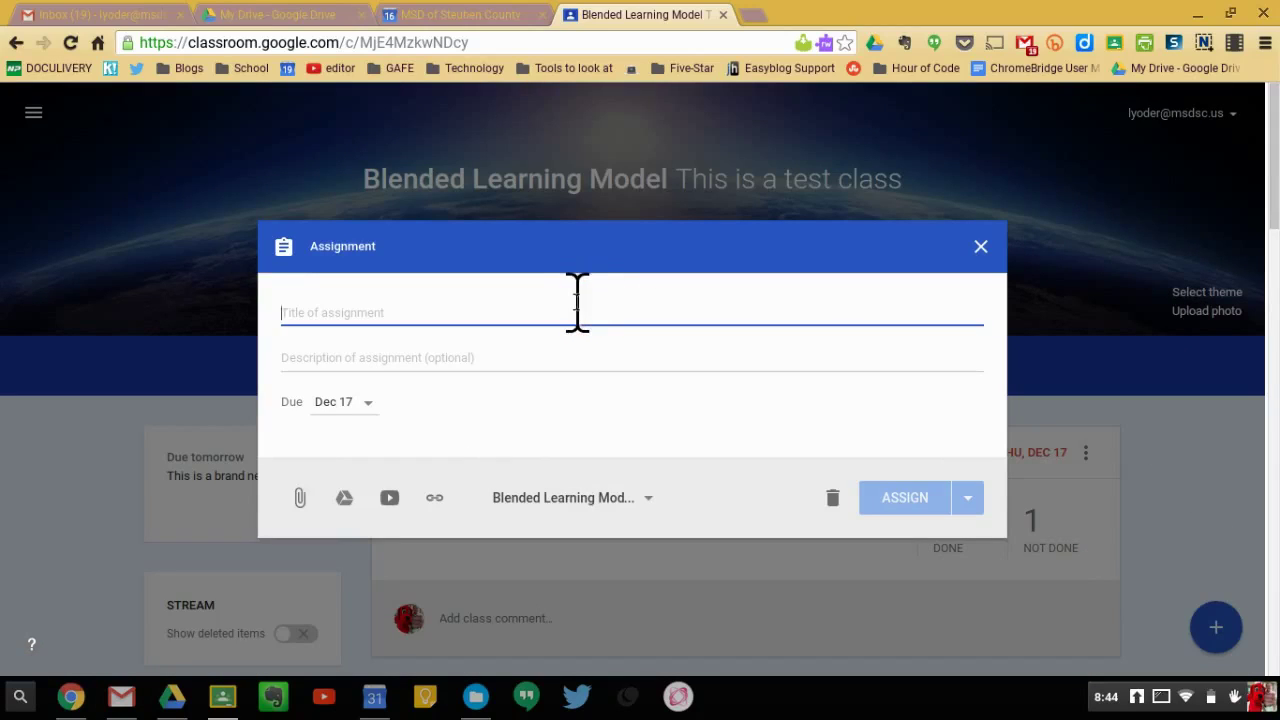
{"action": "type", "text": "Complete"}
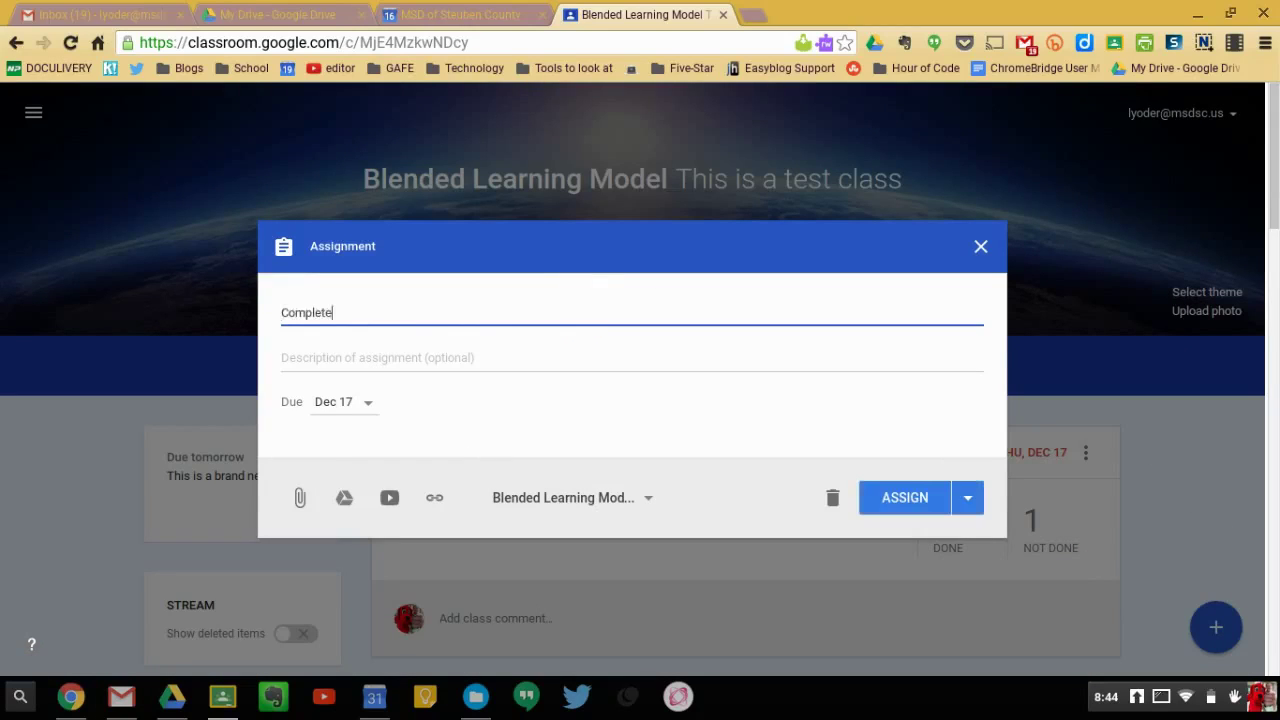
{"action": "type", "text": " the survey and analyze the data."}
Add the description 'You could even create a graph.' and bring up the Google Drive picker
{"action": "key", "text": "Tab"}
{"action": "type", "text": "You could even g"}
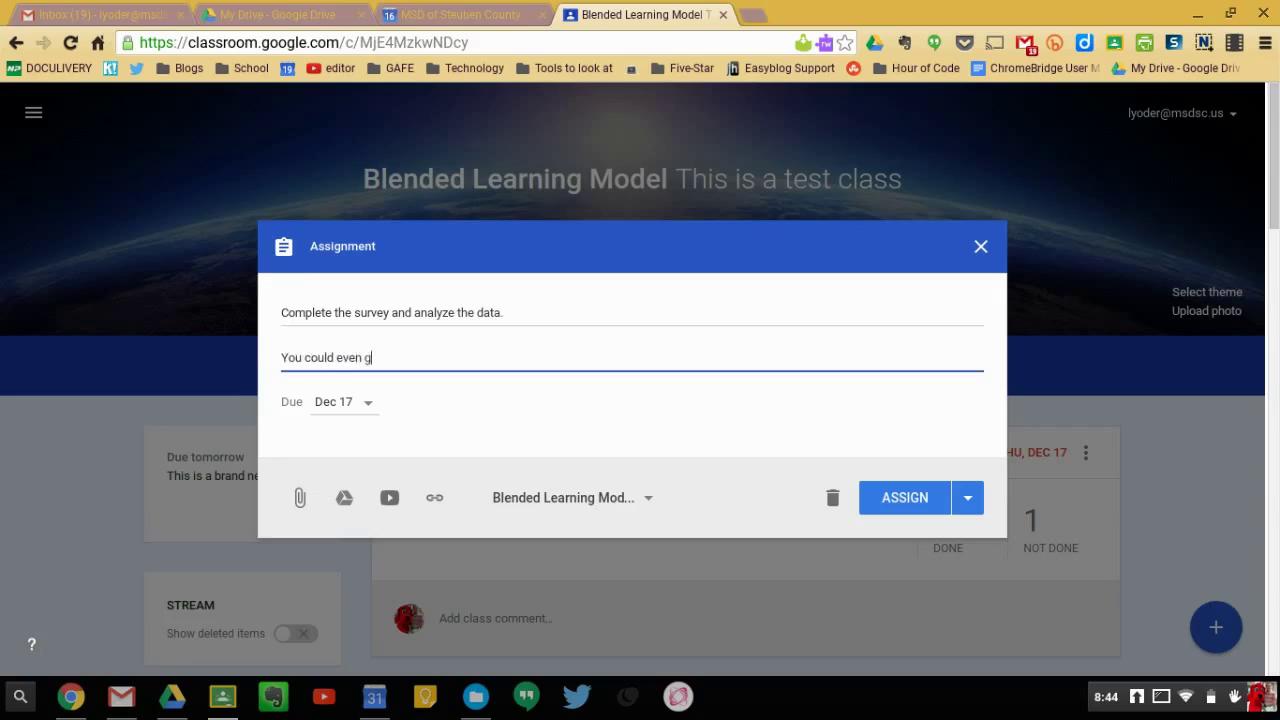
{"action": "key", "text": "BackSpace"}
{"action": "type", "text": "create a graph."}
{"action": "left_click", "coordinate": [344, 500]}
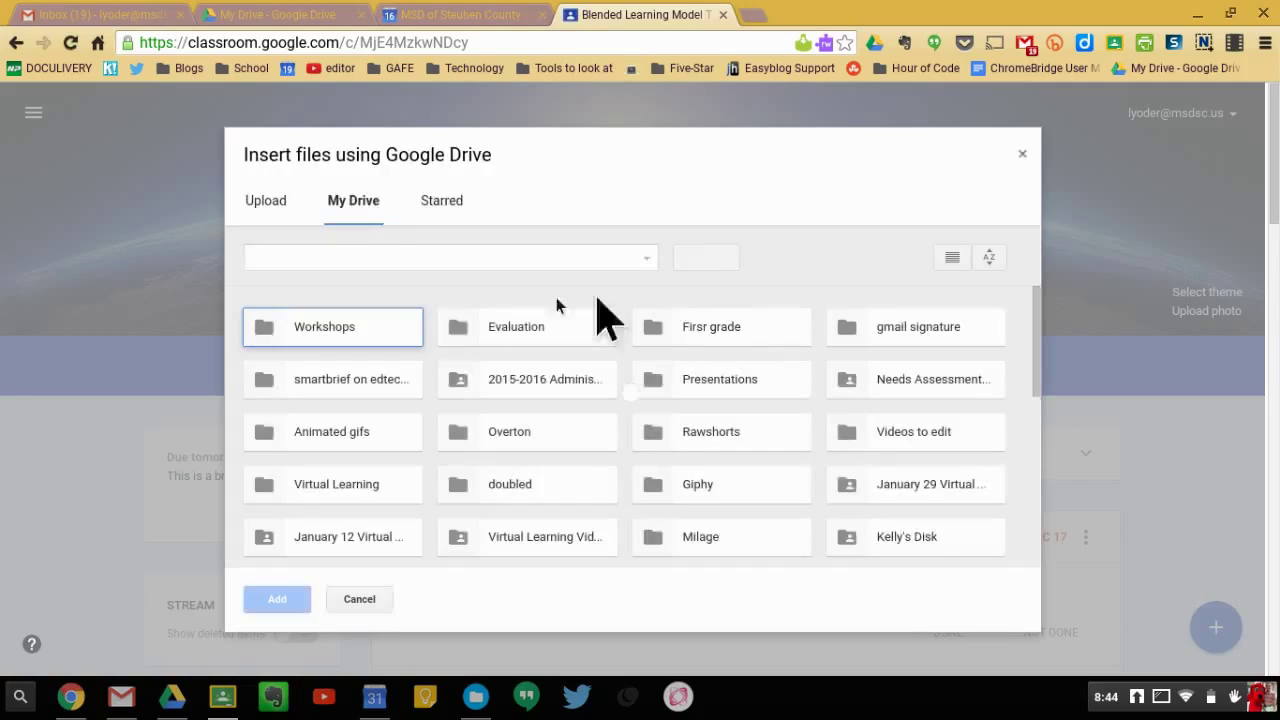
Search Drive for 'sur' and attach the Survey for Class form
{"action": "left_click", "coordinate": [428, 256]}
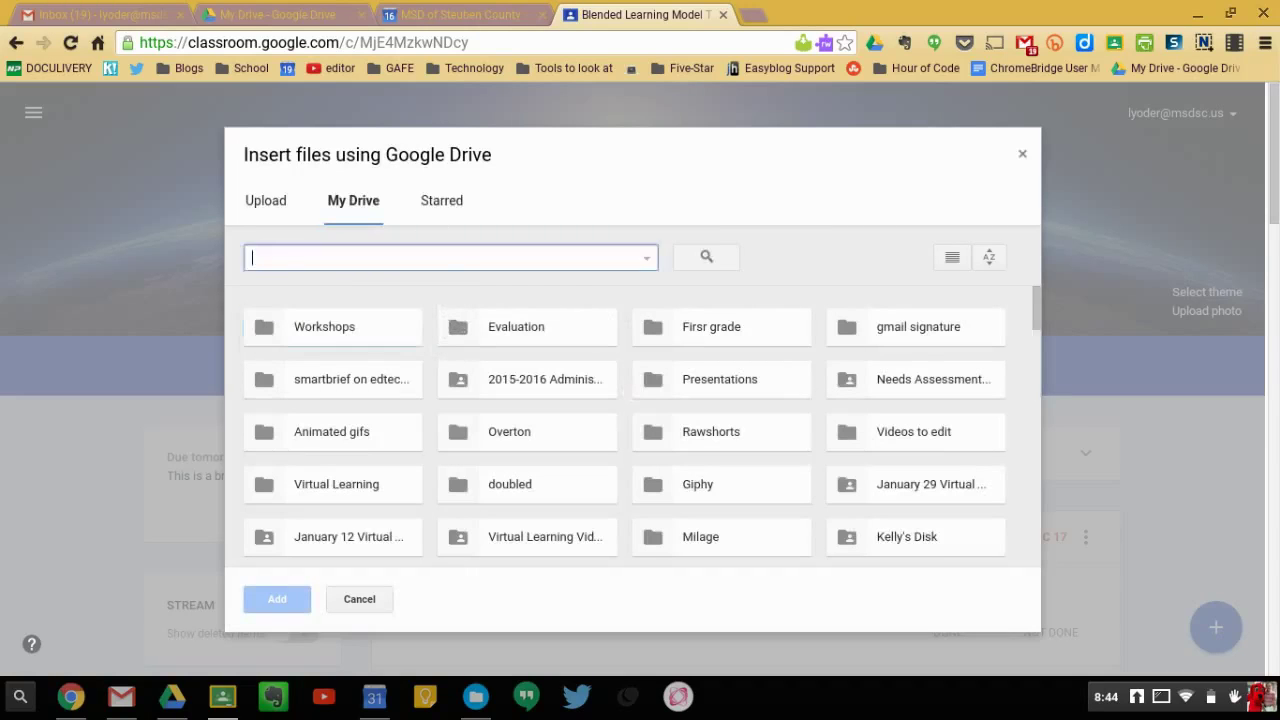
{"action": "type", "text": "sur"}
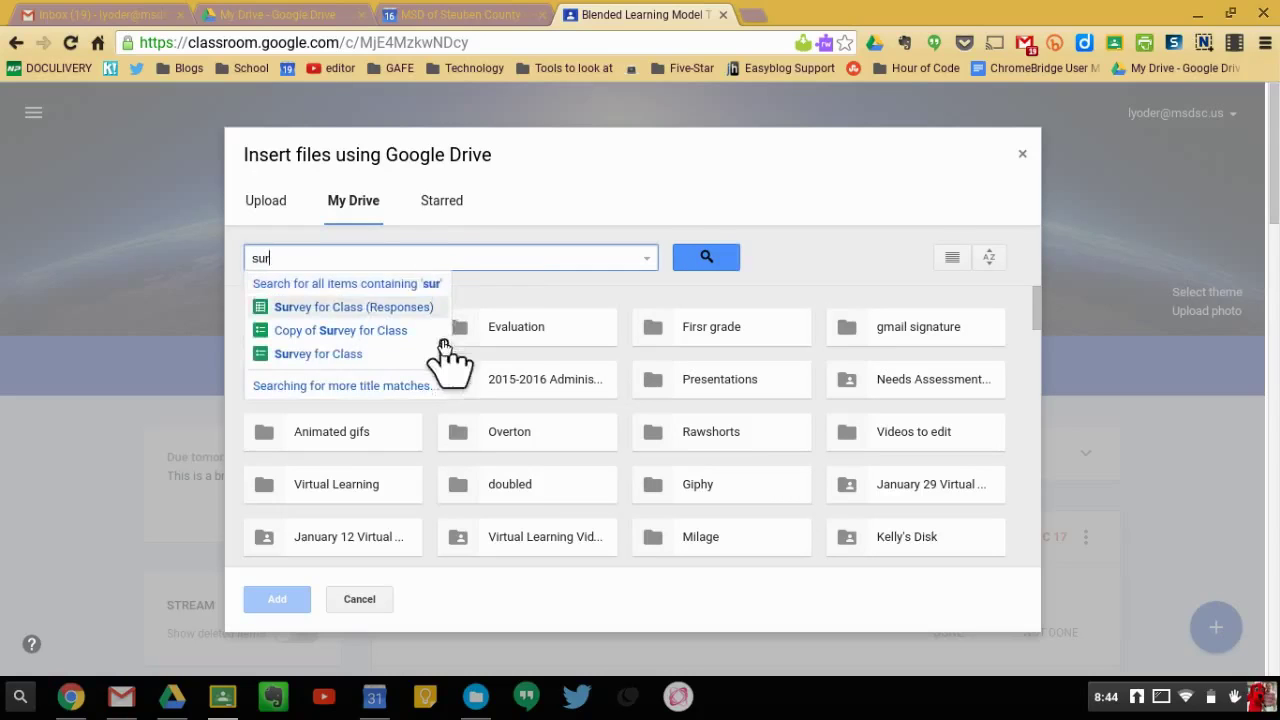
{"action": "left_click", "coordinate": [330, 354]}
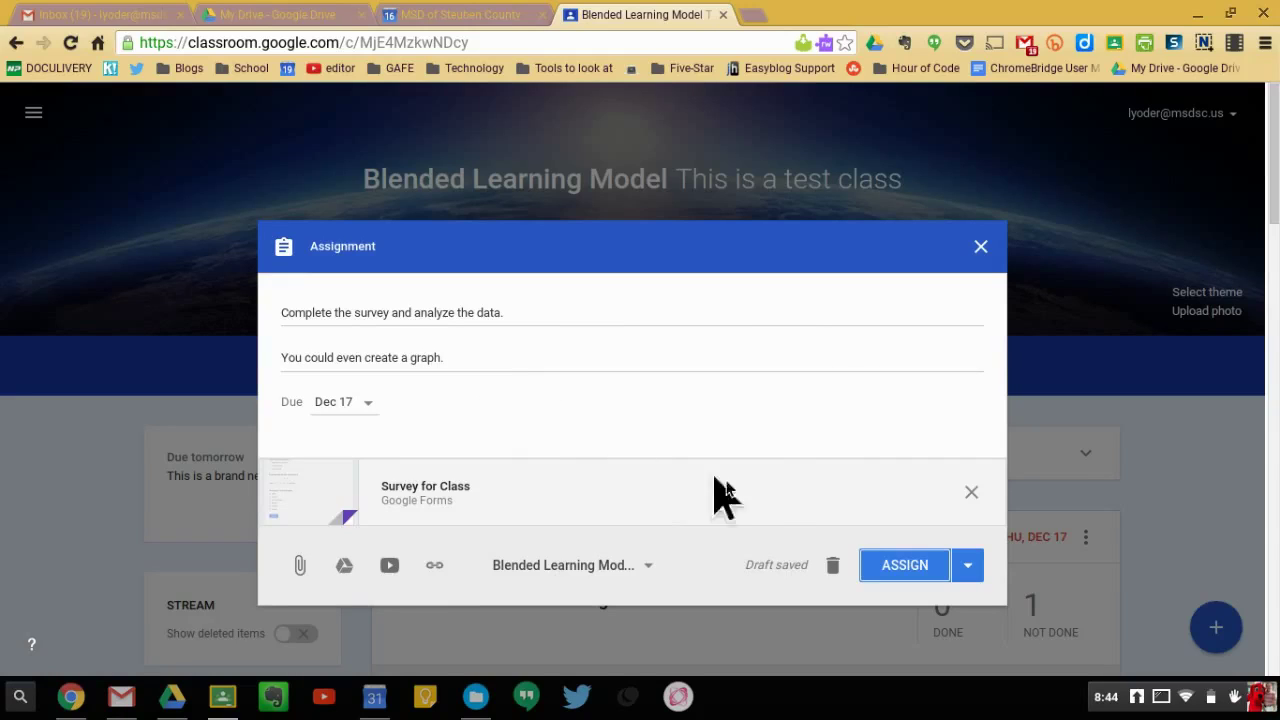
Attach the Survey for Class (Responses) spreadsheet from Drive as a second file
{"action": "left_click", "coordinate": [345, 566]}
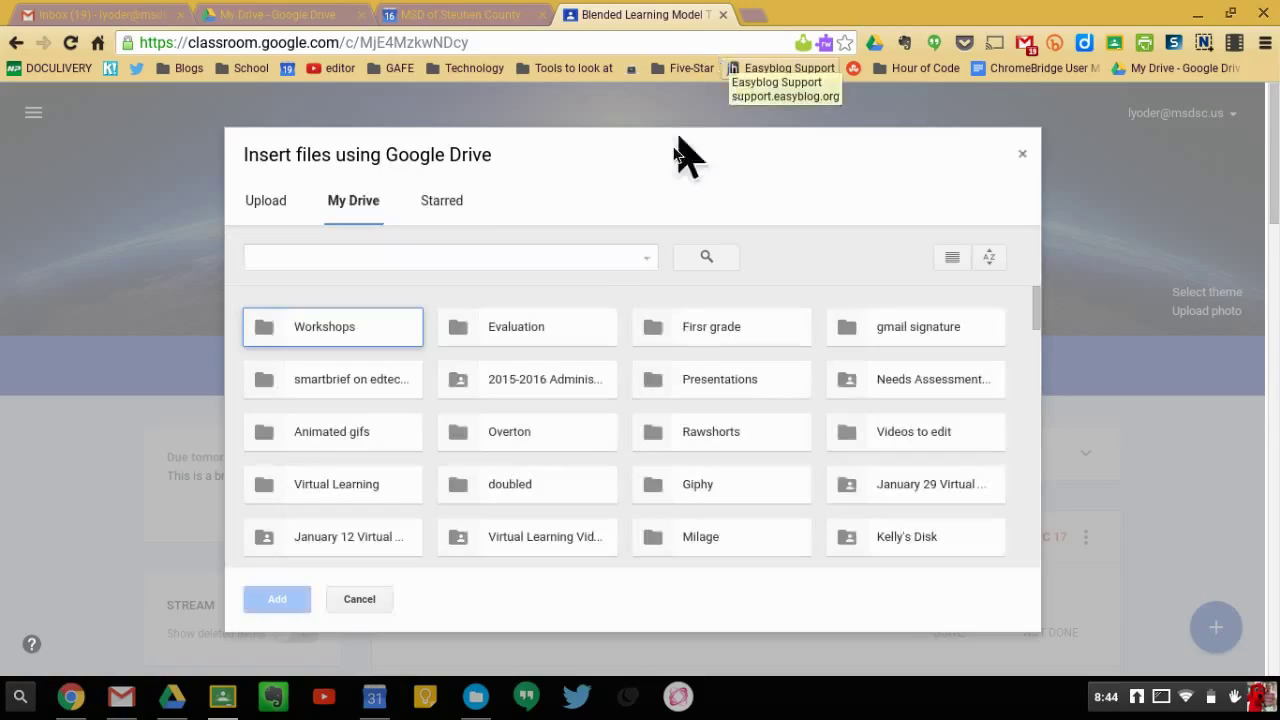
{"action": "left_click", "coordinate": [454, 264]}
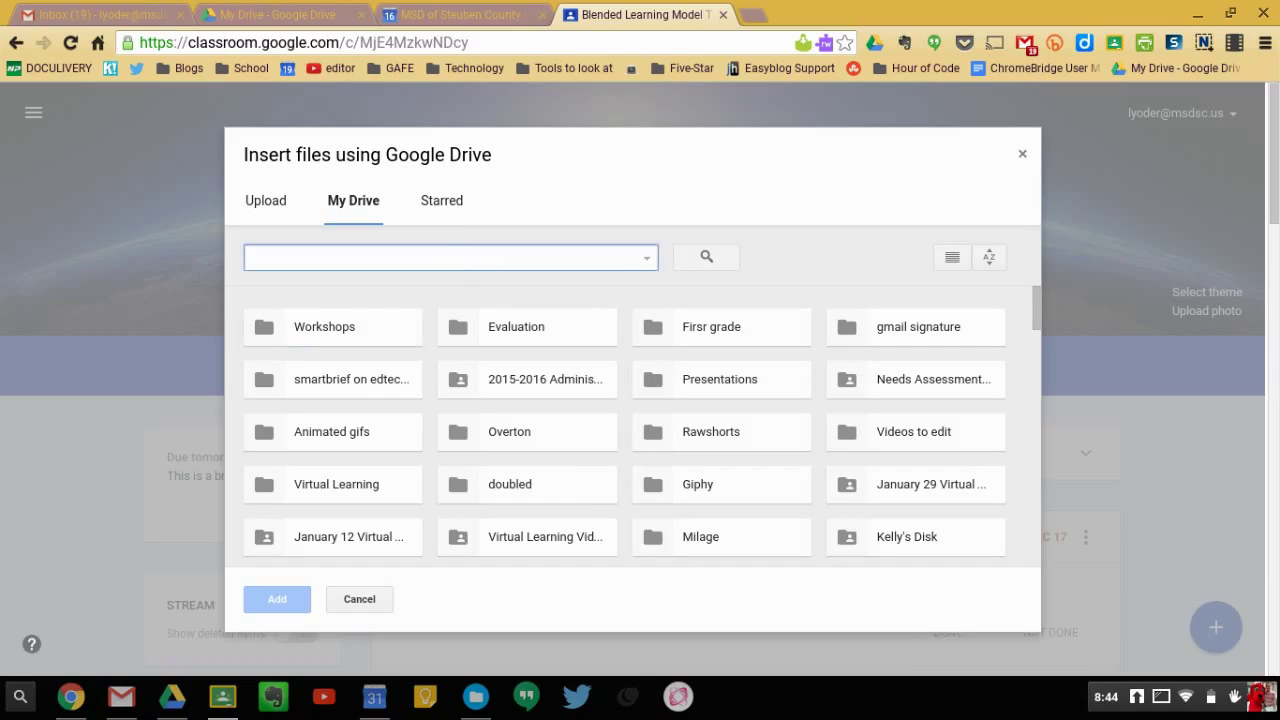
{"action": "type", "text": "su"}
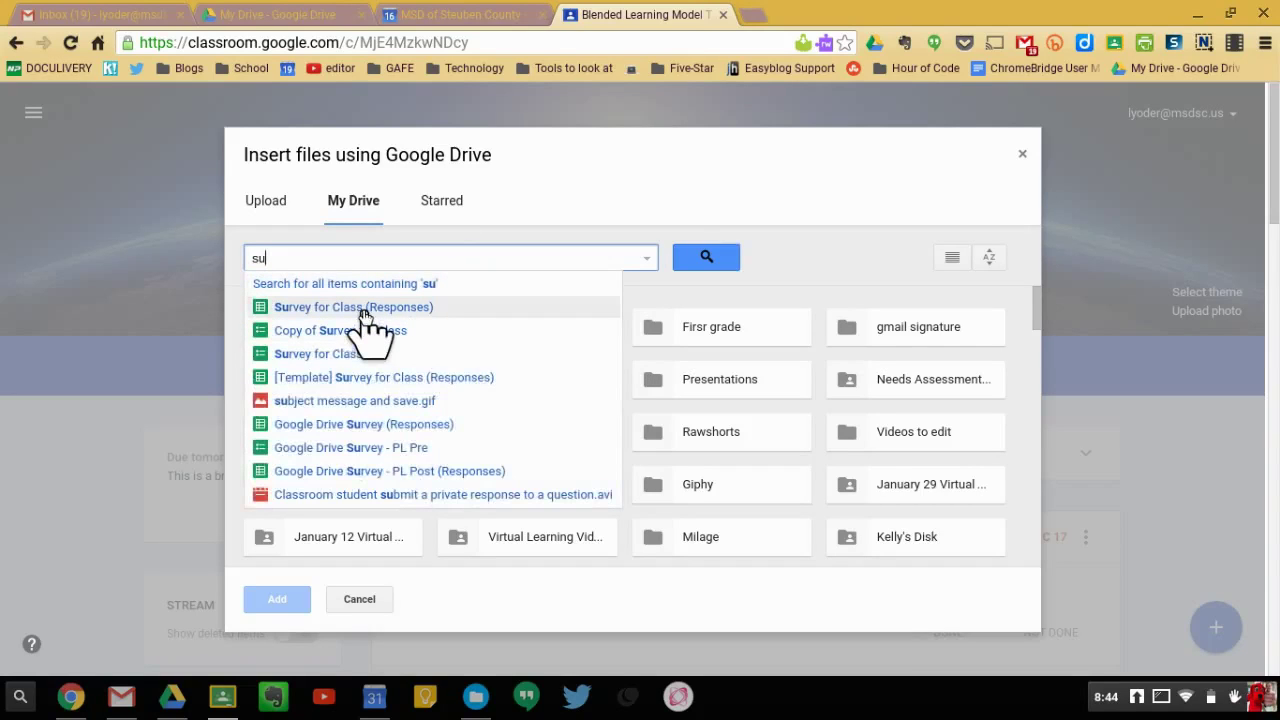
{"action": "key", "text": "BackSpace"}
{"action": "key", "text": "BackSpace"}
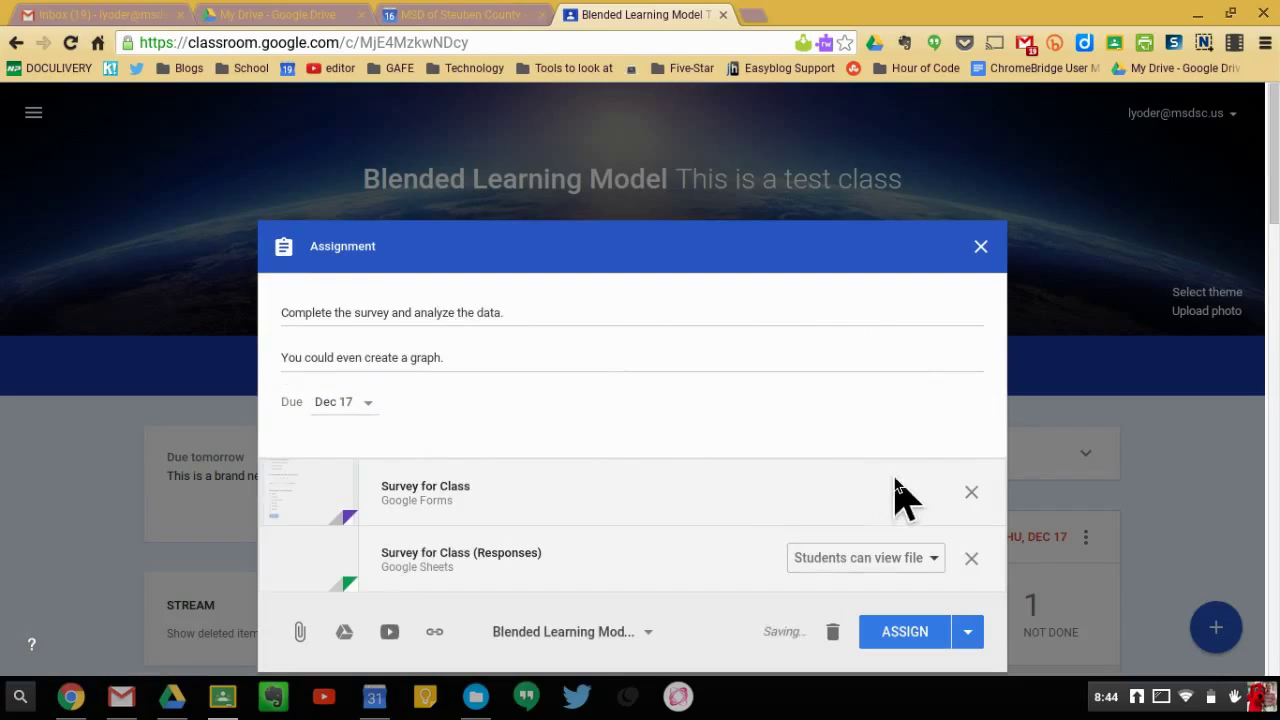
Set the responses sheet to 'Students can view file' and assign the assignment to the class
{"action": "scroll", "coordinate": [900, 500], "scroll_direction": "down", "scroll_amount": 1}
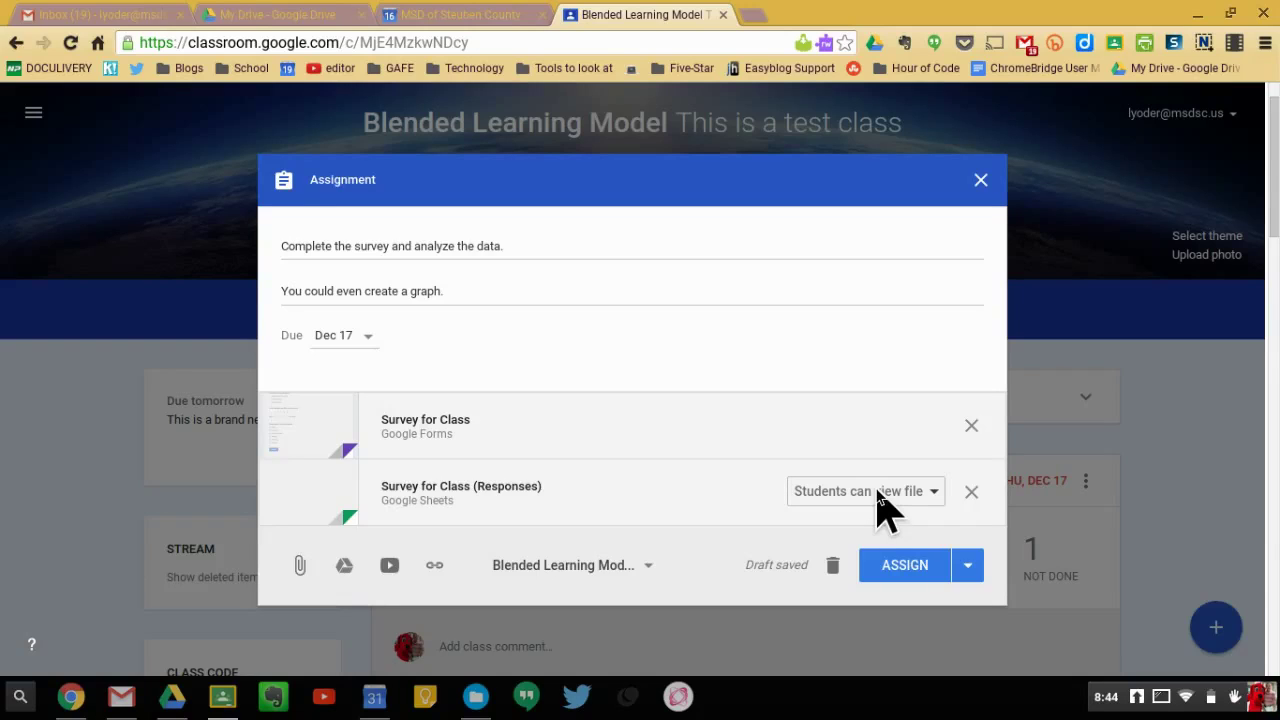
{"action": "left_click", "coordinate": [877, 491]}
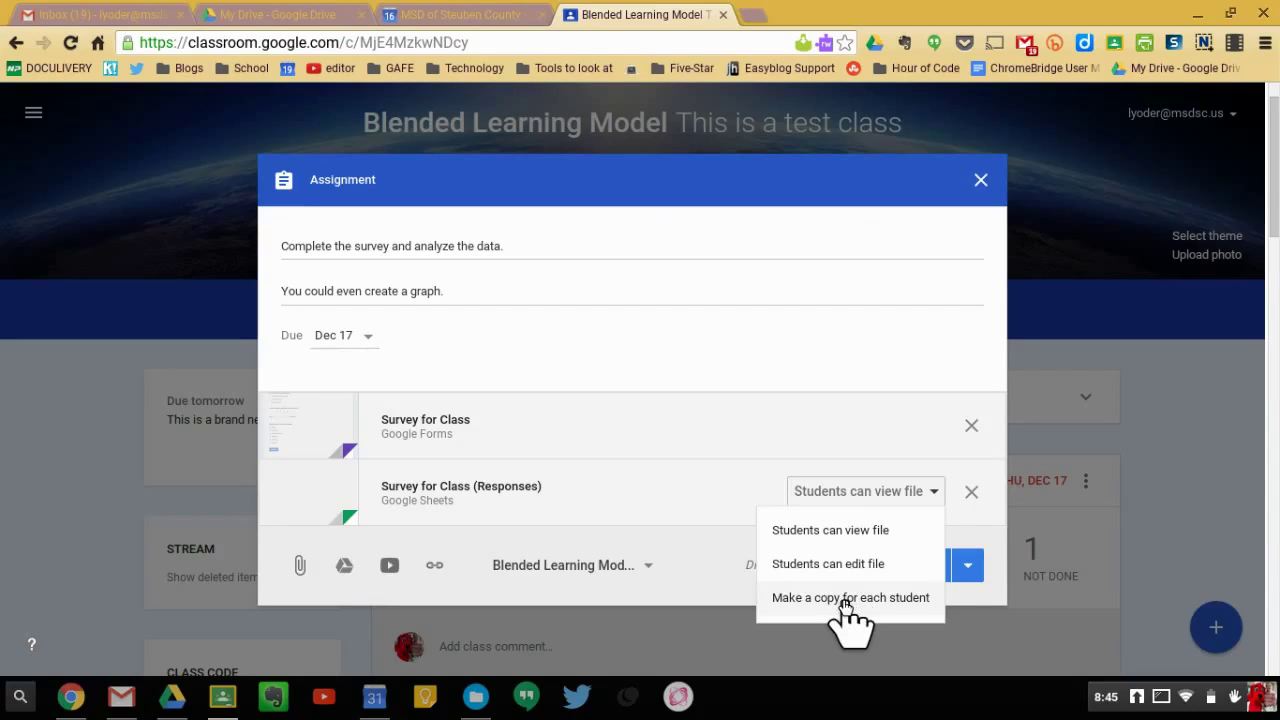
{"action": "left_click", "coordinate": [737, 493]}
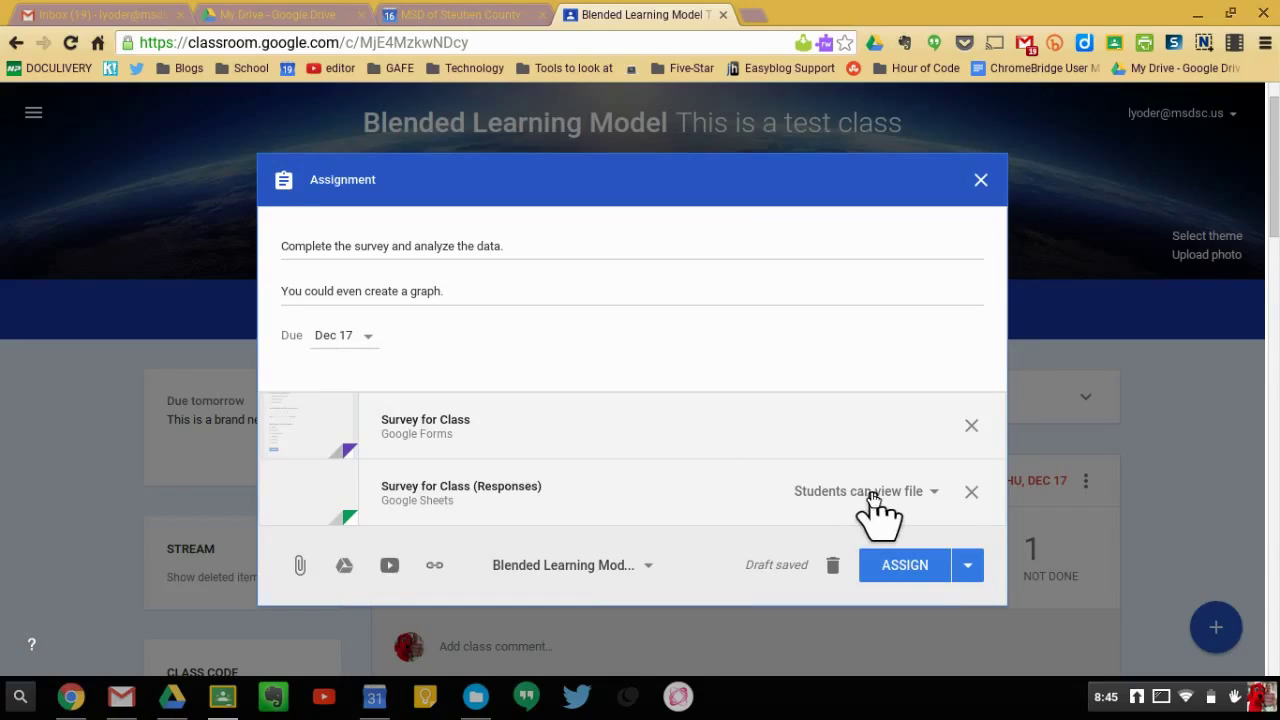
{"action": "left_click", "coordinate": [873, 493]}
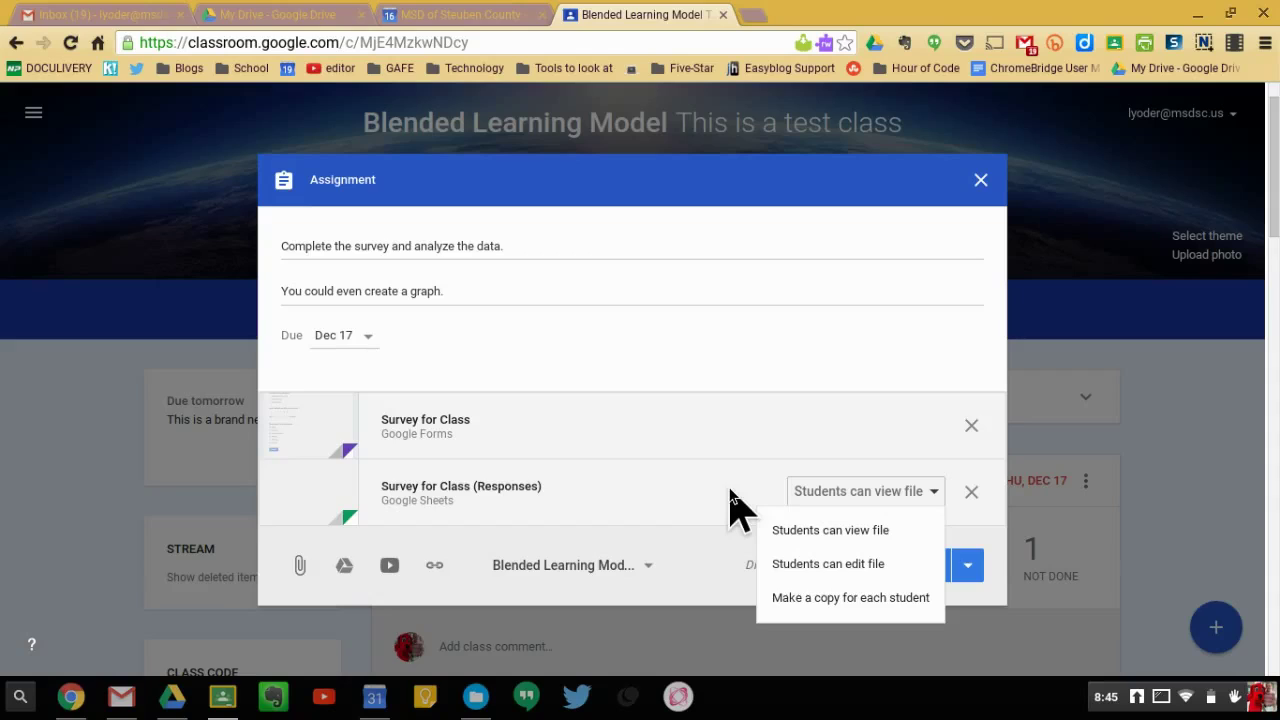
{"action": "left_click", "coordinate": [893, 531]}
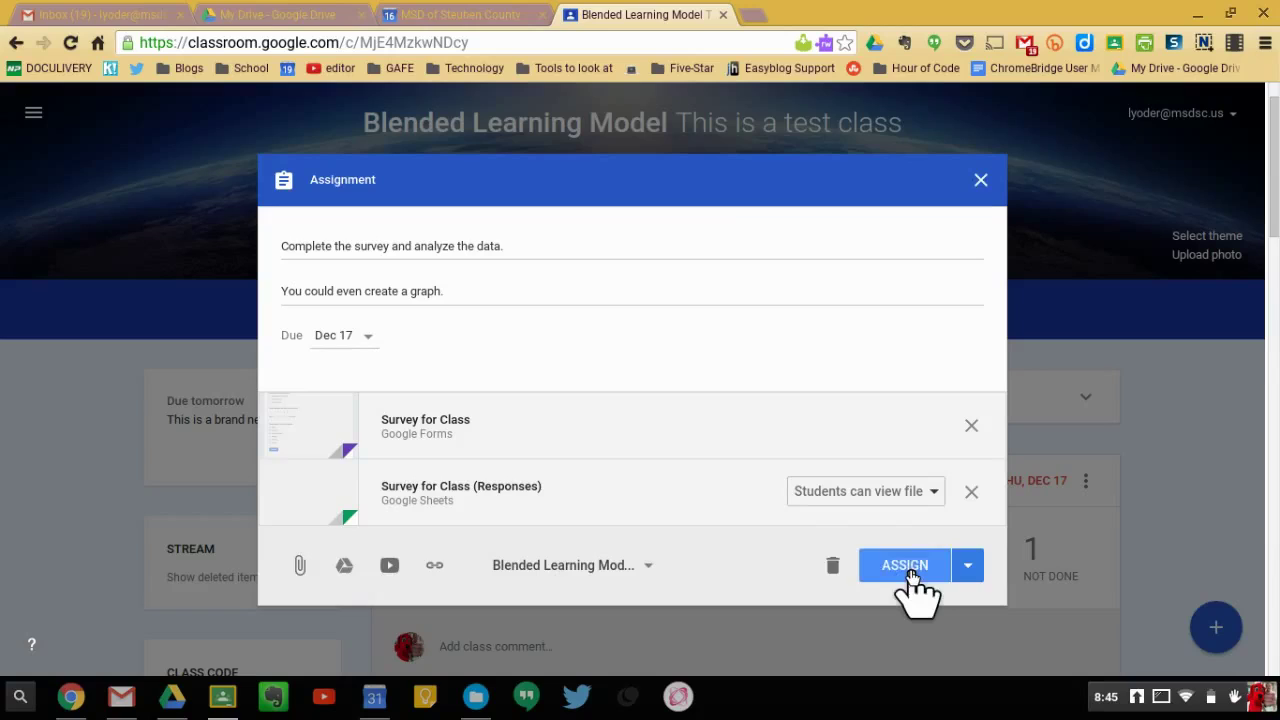
{"action": "left_click", "coordinate": [905, 566]}
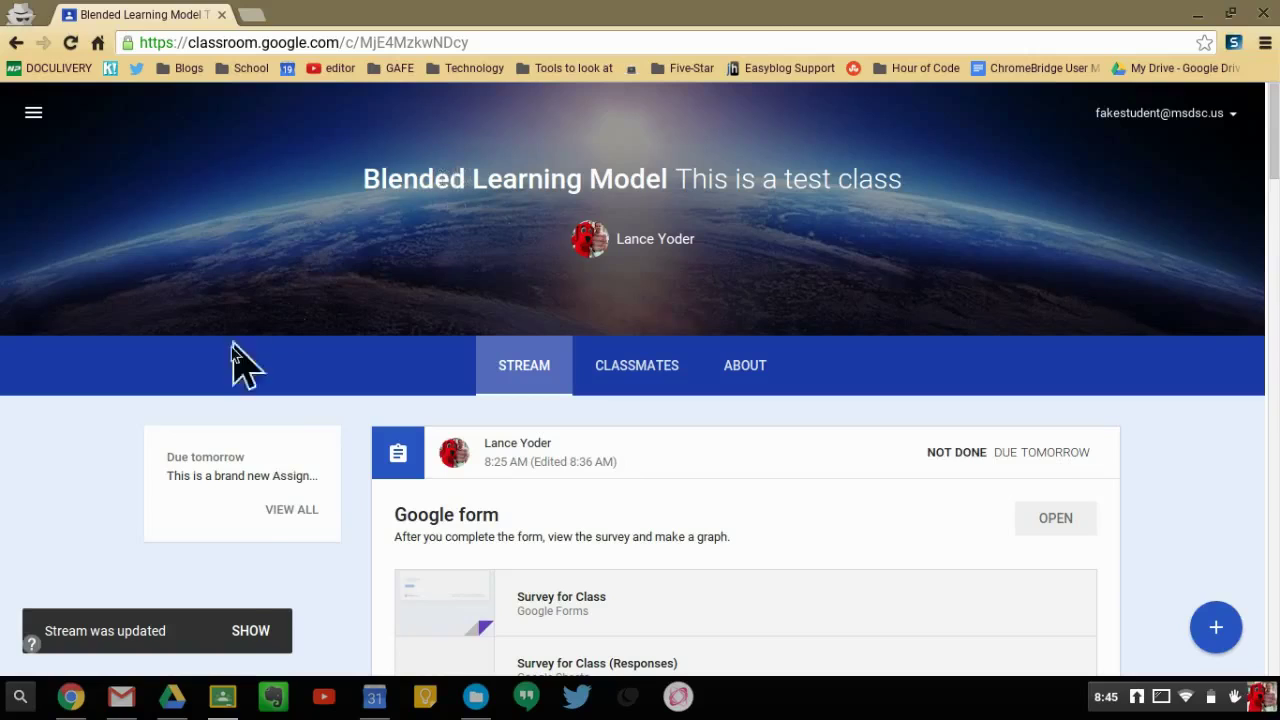
Load the new assignment in the student's stream and open the Survey for Class form
{"action": "left_click", "coordinate": [250, 632]}
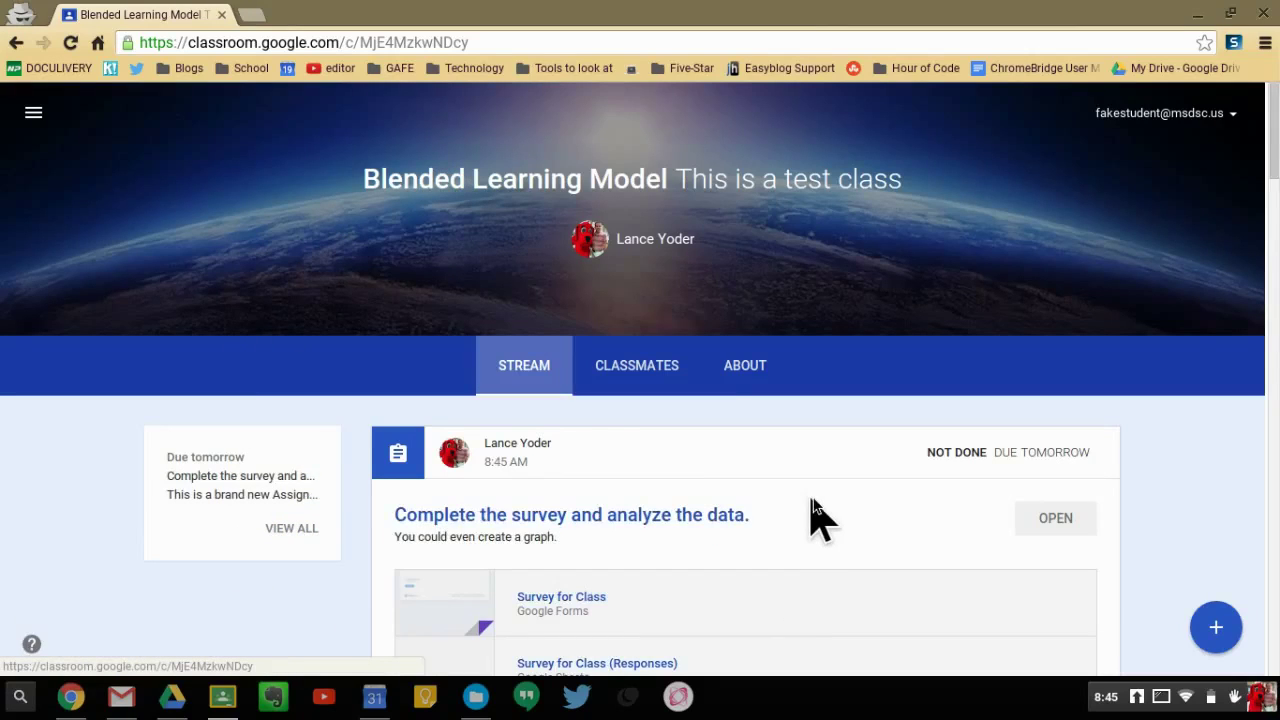
{"action": "scroll", "coordinate": [810, 515], "scroll_direction": "down", "scroll_amount": 2}
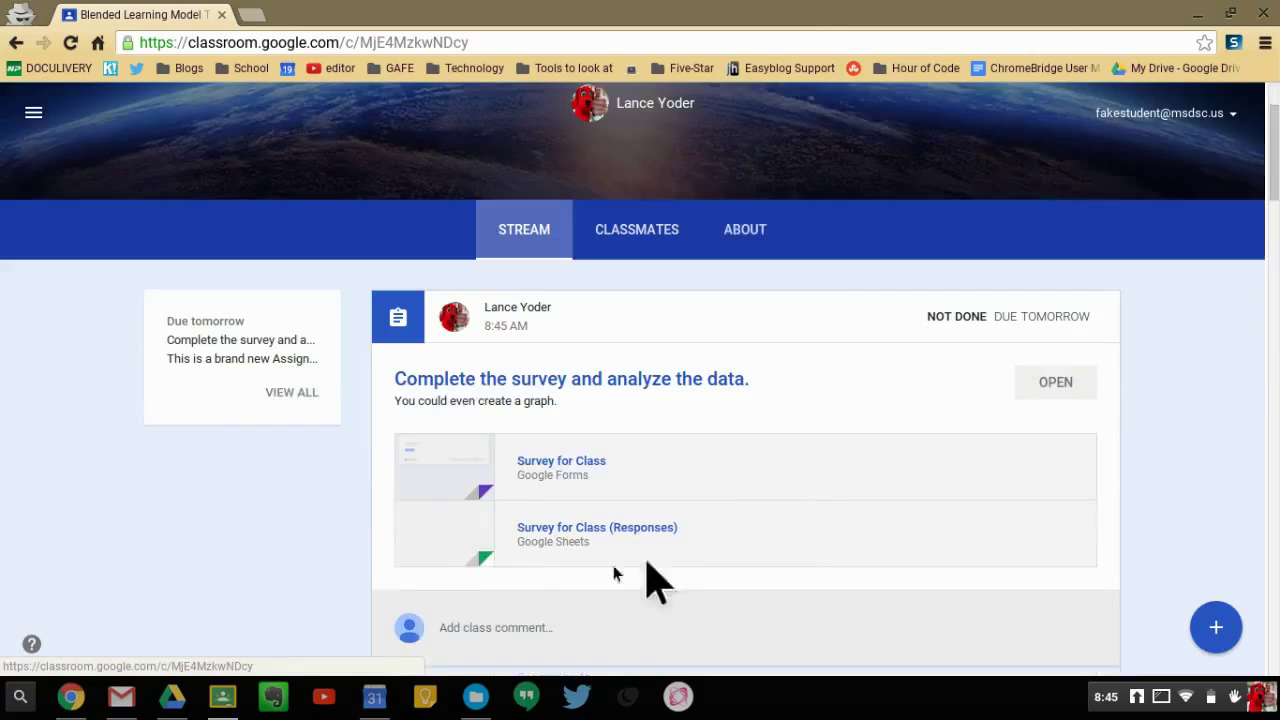
{"action": "left_click", "coordinate": [561, 461]}
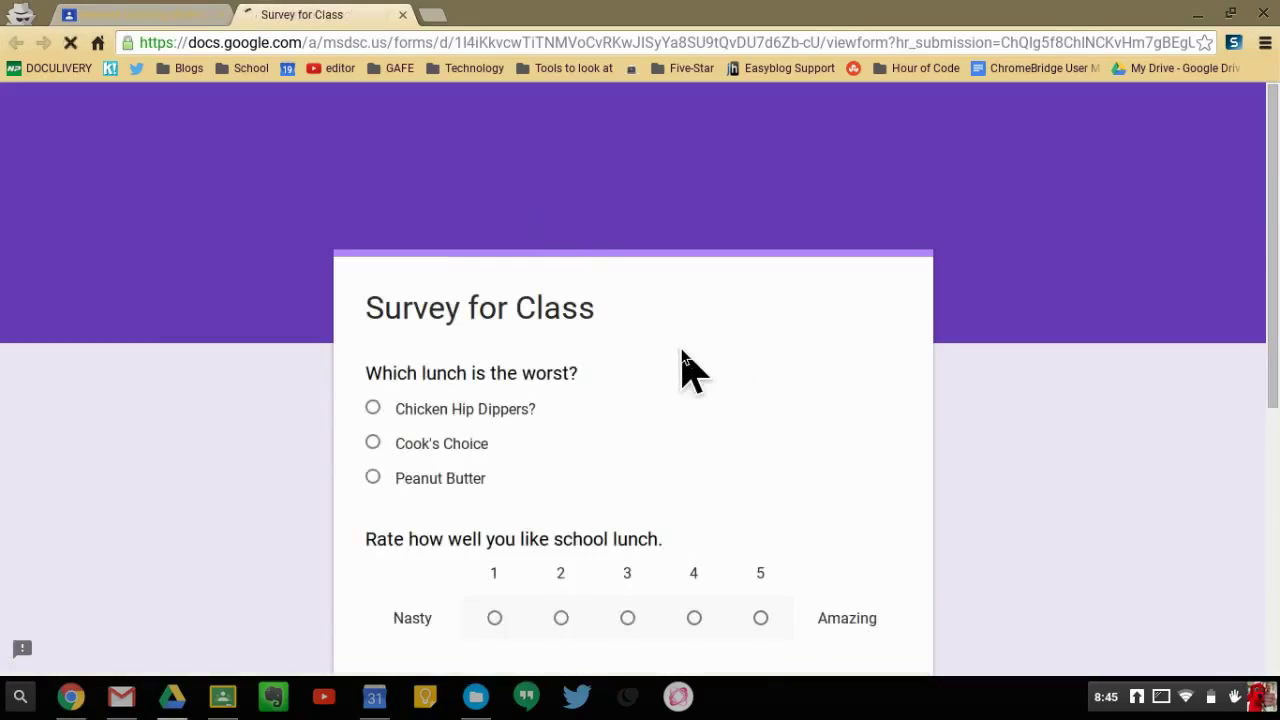
Answer Chicken Hip Dippers?, rate lunch 4, check Science, and submit the survey
{"action": "scroll", "coordinate": [683, 353], "scroll_direction": "down", "scroll_amount": 2}
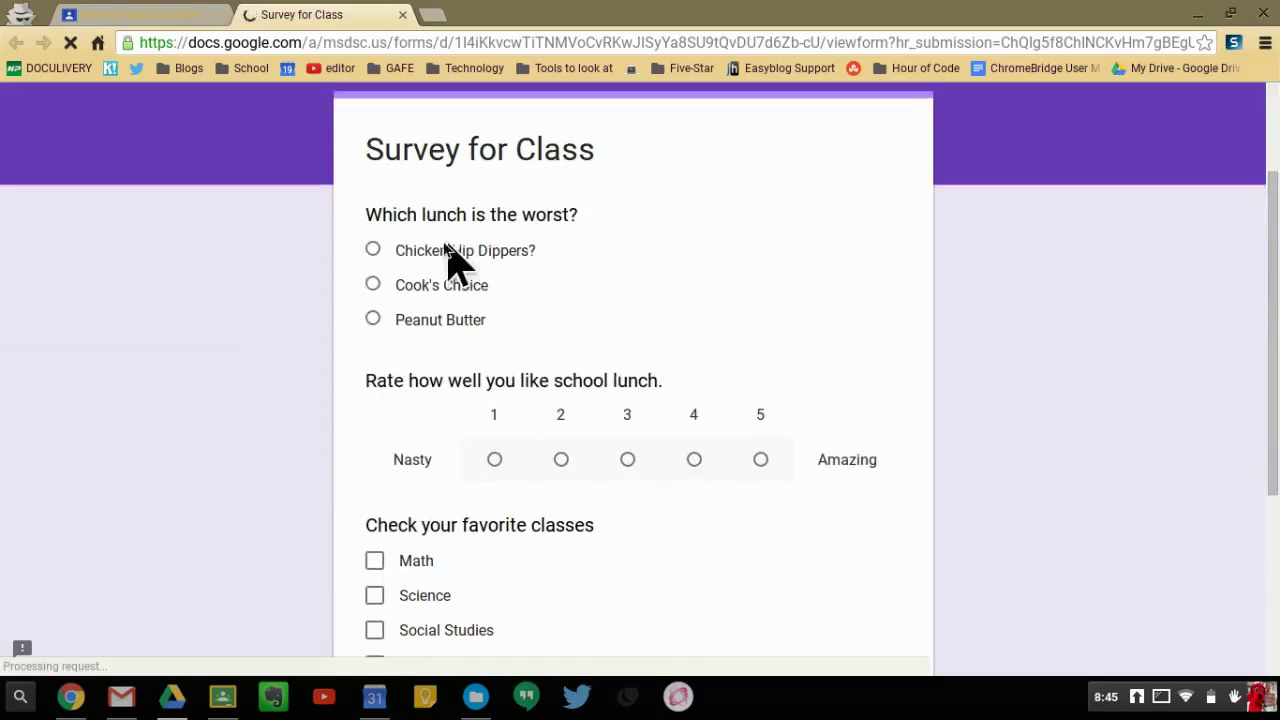
{"action": "left_click", "coordinate": [380, 252]}
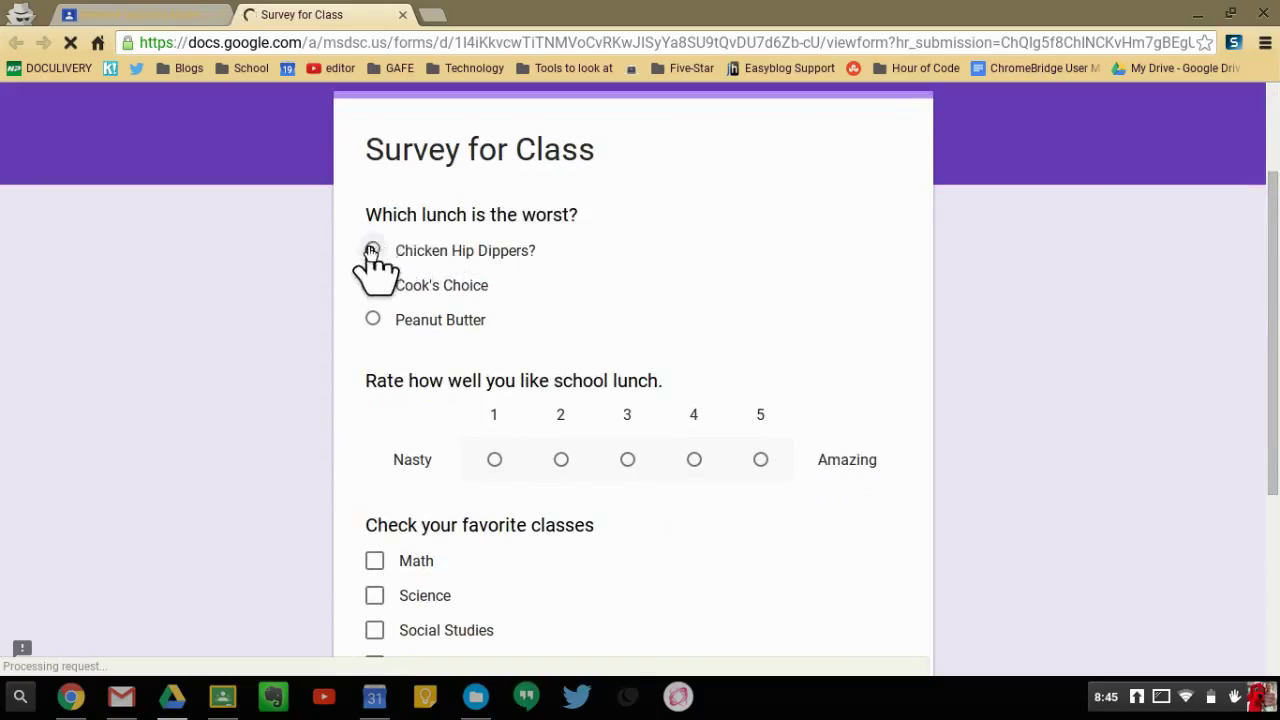
{"action": "left_click", "coordinate": [695, 460]}
{"action": "scroll", "coordinate": [700, 480], "scroll_direction": "down", "scroll_amount": 1}
{"action": "left_click", "coordinate": [374, 477]}
{"action": "scroll", "coordinate": [610, 512], "scroll_direction": "down", "scroll_amount": 2}
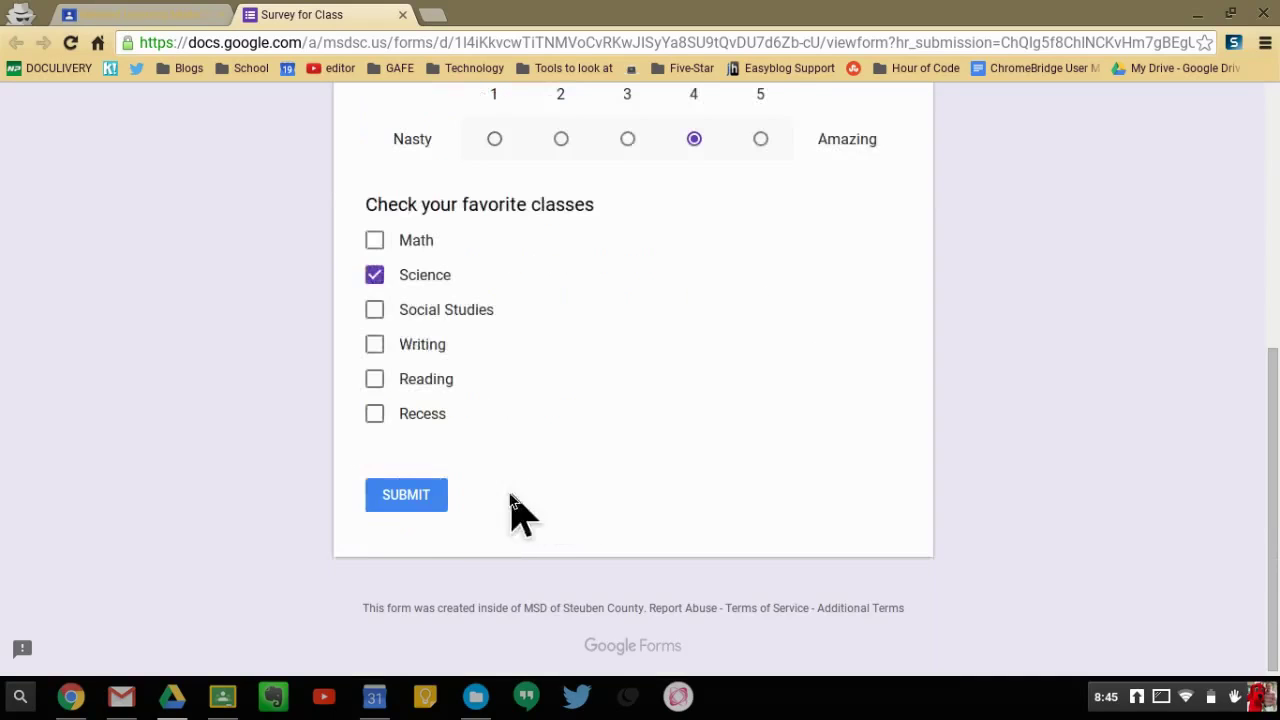
{"action": "left_click", "coordinate": [405, 497]}
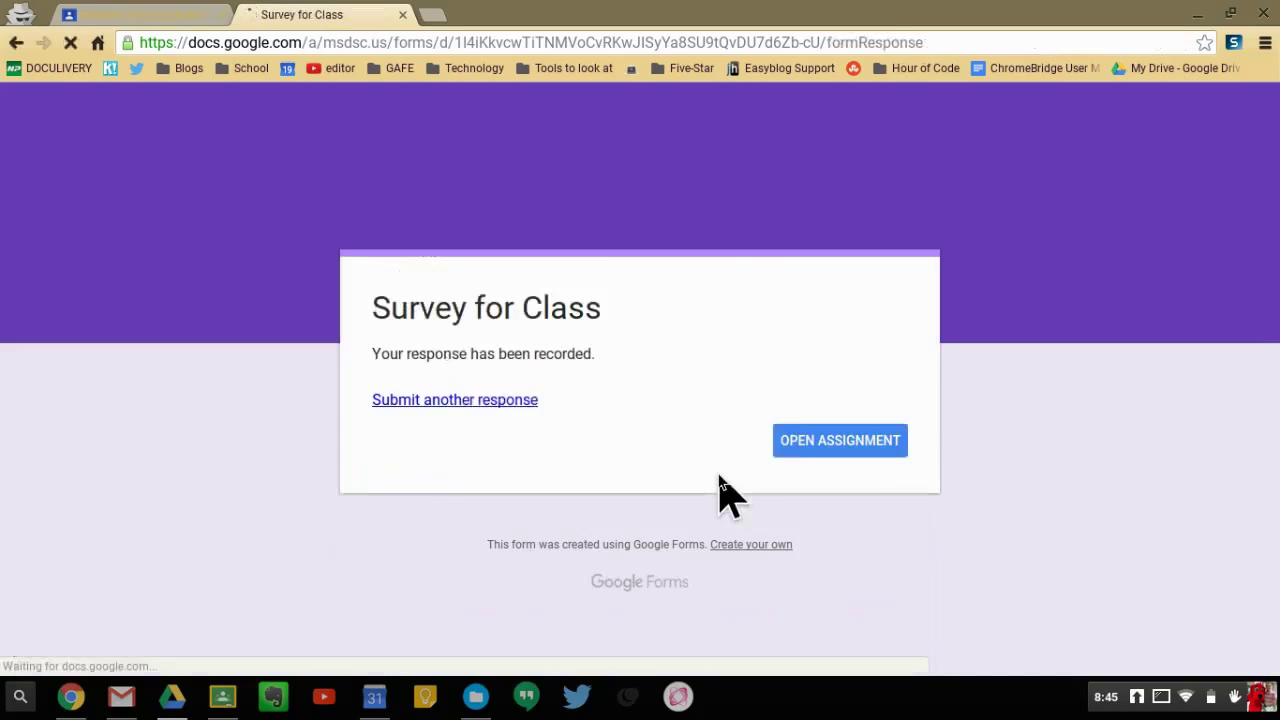
Return to the assignment and open its Survey for Class (Responses) attachment
{"action": "left_click", "coordinate": [838, 443]}
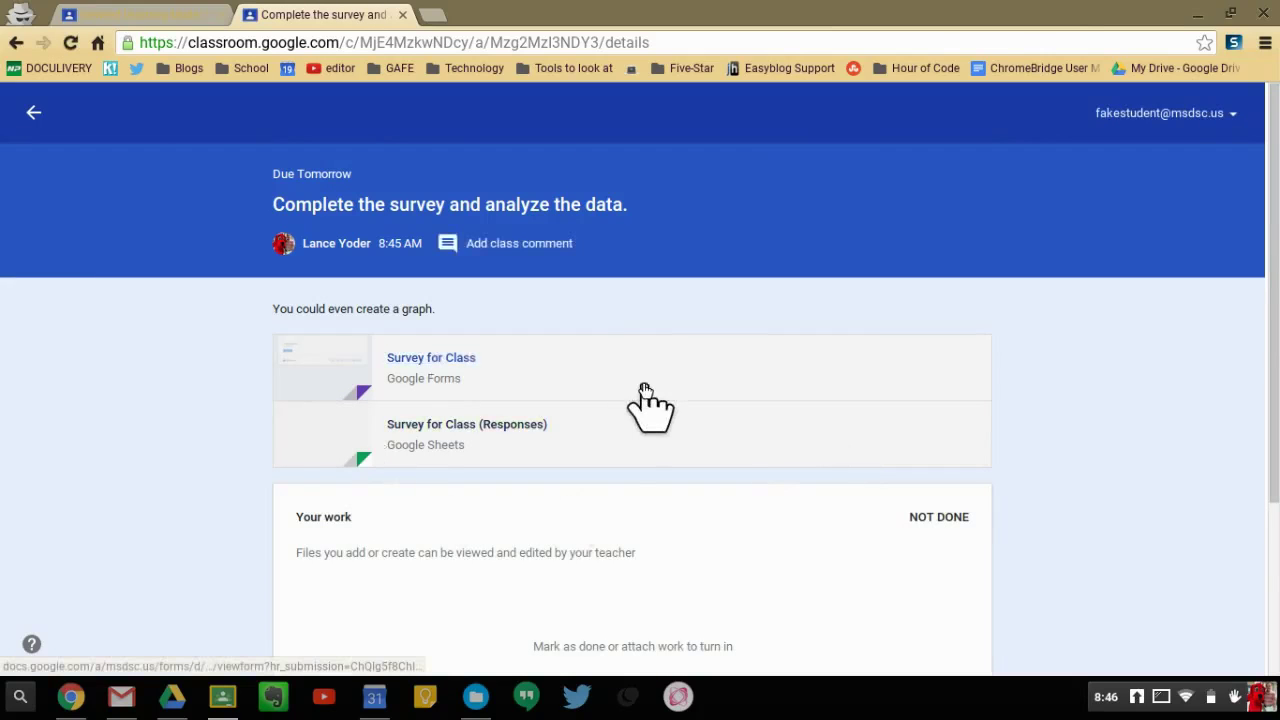
{"action": "scroll", "coordinate": [630, 388], "scroll_direction": "down", "scroll_amount": 1}
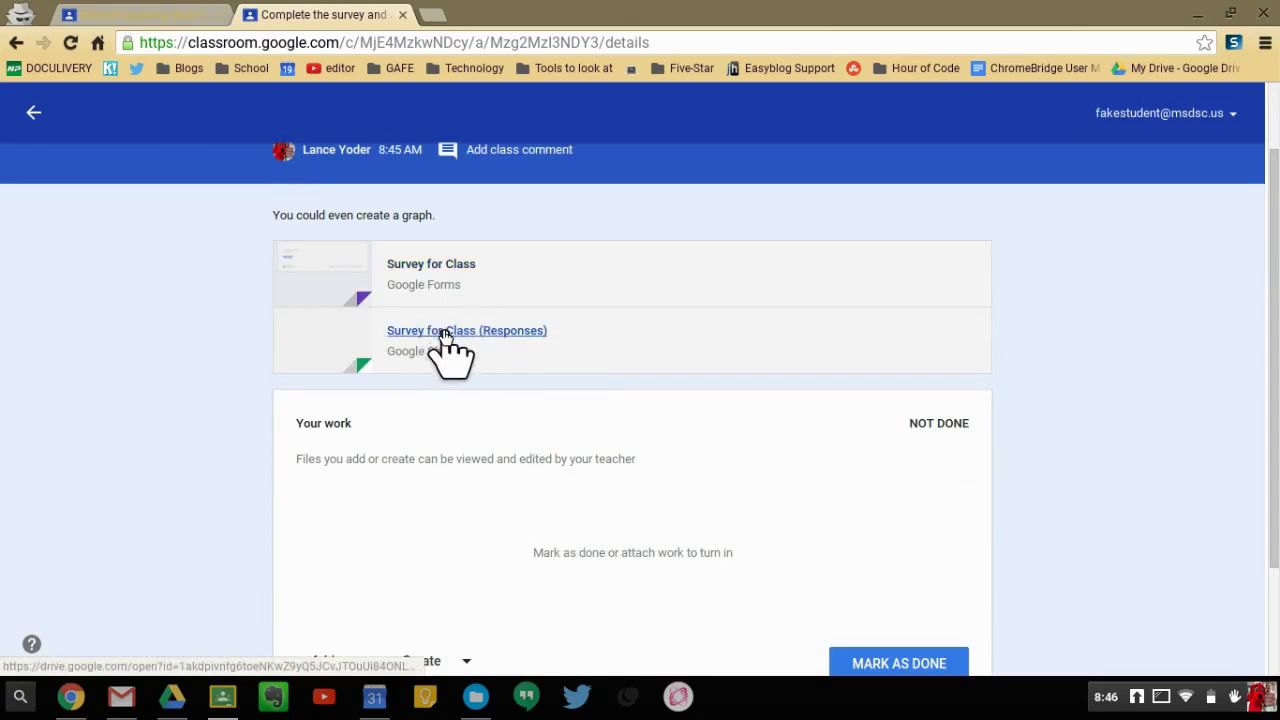
{"action": "left_click", "coordinate": [445, 333]}
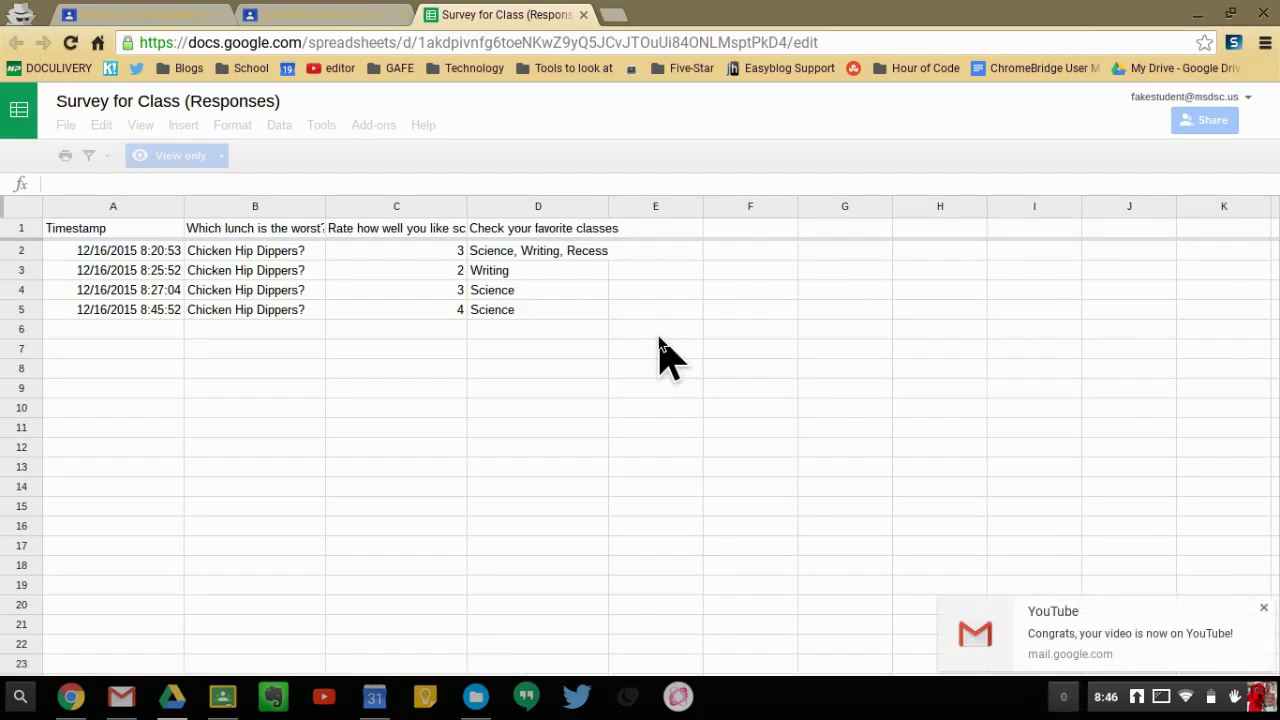
Dismiss the mail notification and Insights card, then make and confirm a copy via File > Make a copy
{"action": "left_click", "coordinate": [1263, 608]}
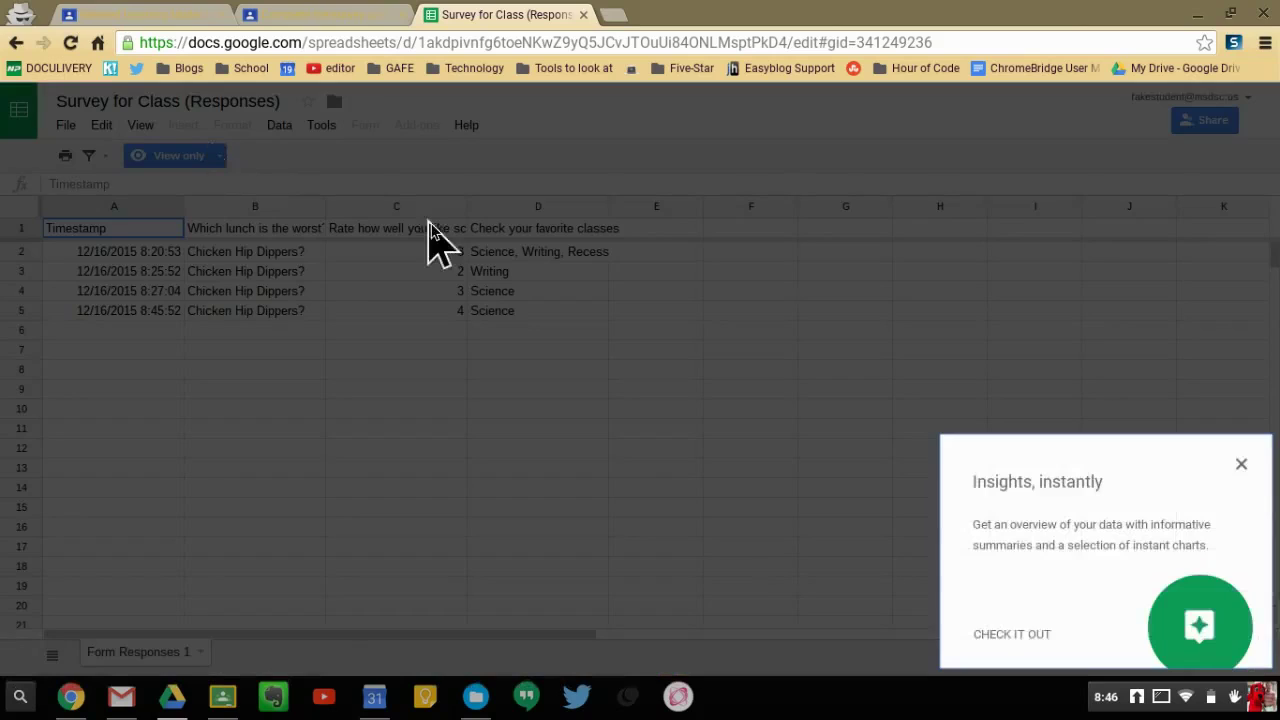
{"action": "left_click", "coordinate": [1241, 464]}
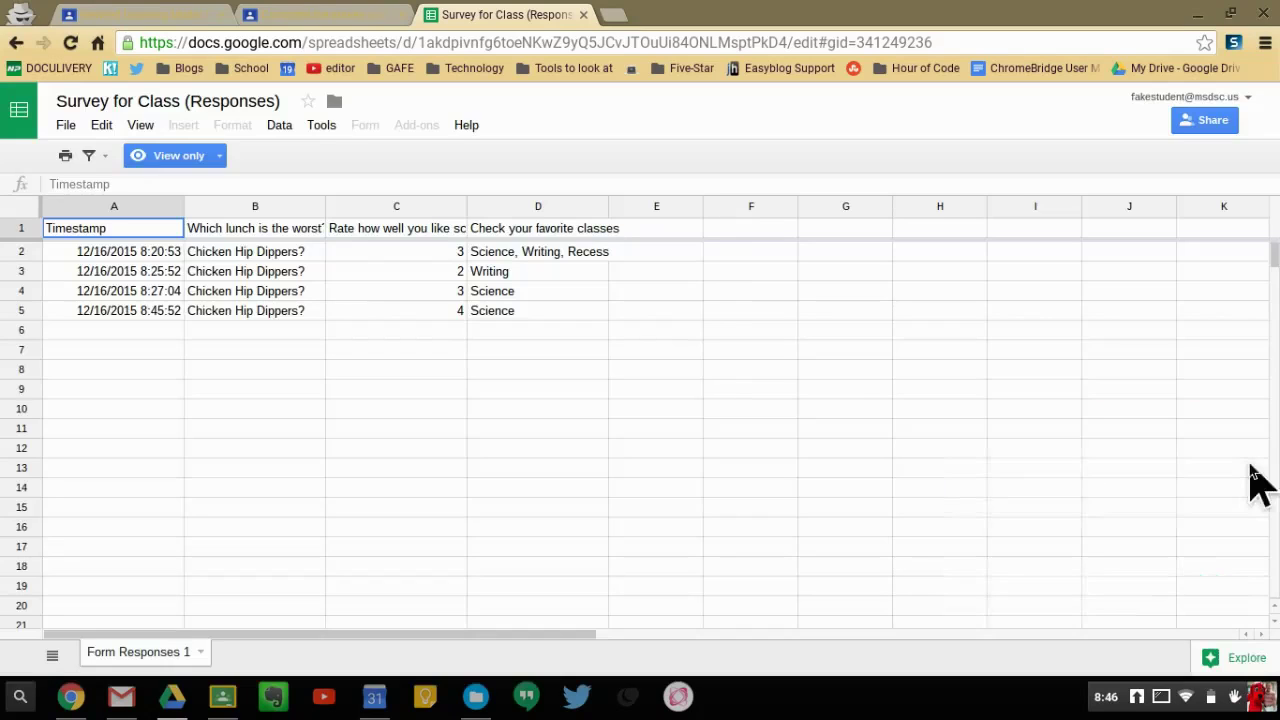
{"action": "left_click", "coordinate": [65, 125]}
{"action": "left_click", "coordinate": [128, 281]}
{"action": "left_click", "coordinate": [548, 436]}
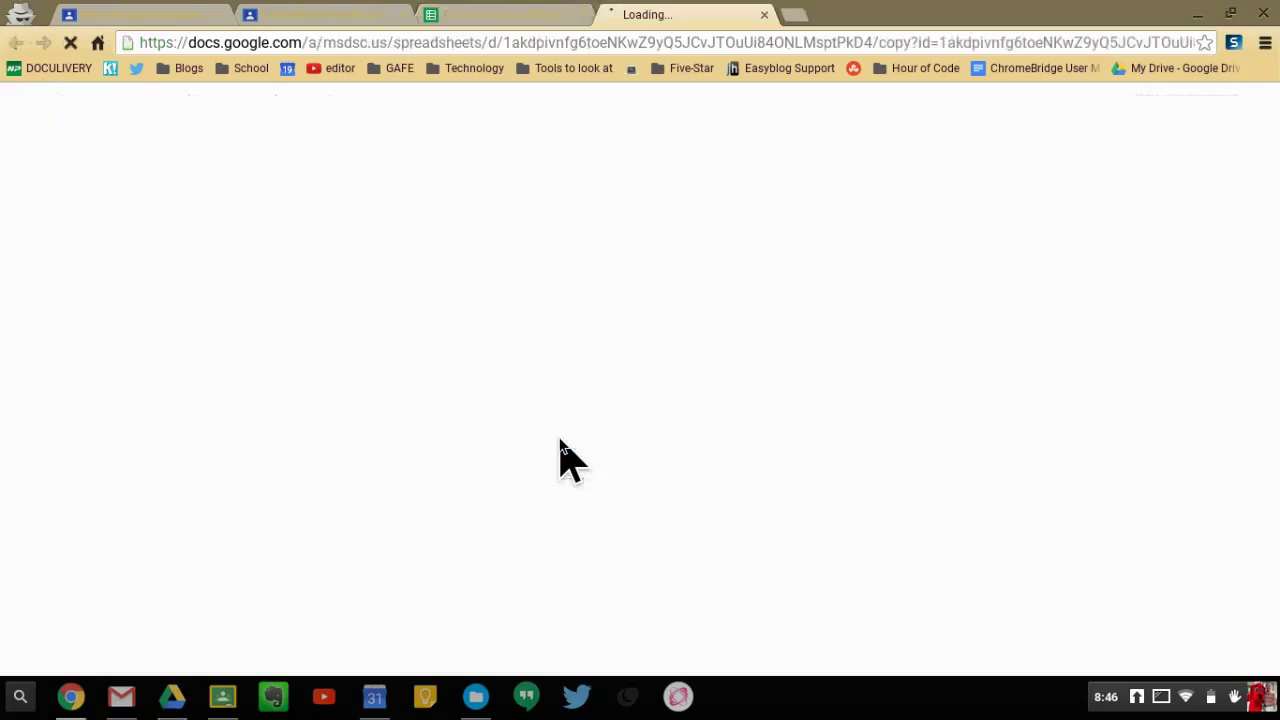